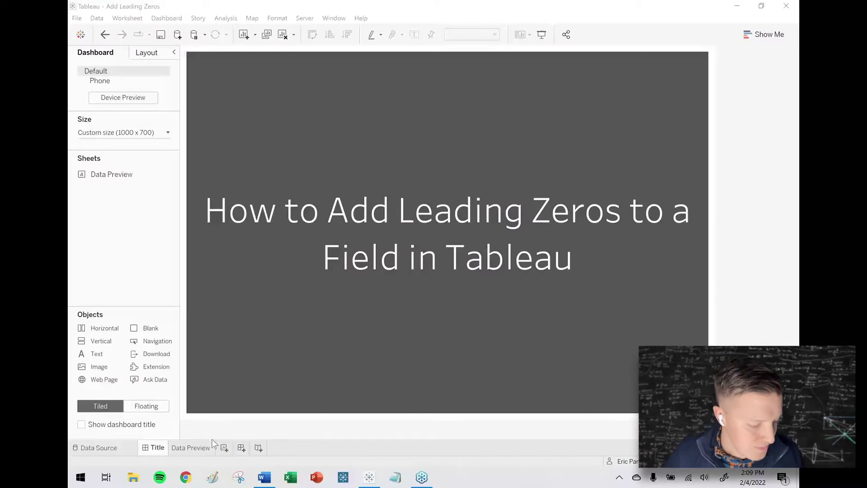
Step: Open the Data Preview worksheet and examine the Custom ID (String) and Customer ID (Number) fields
{"action": "left_click", "coordinate": [190, 447]}
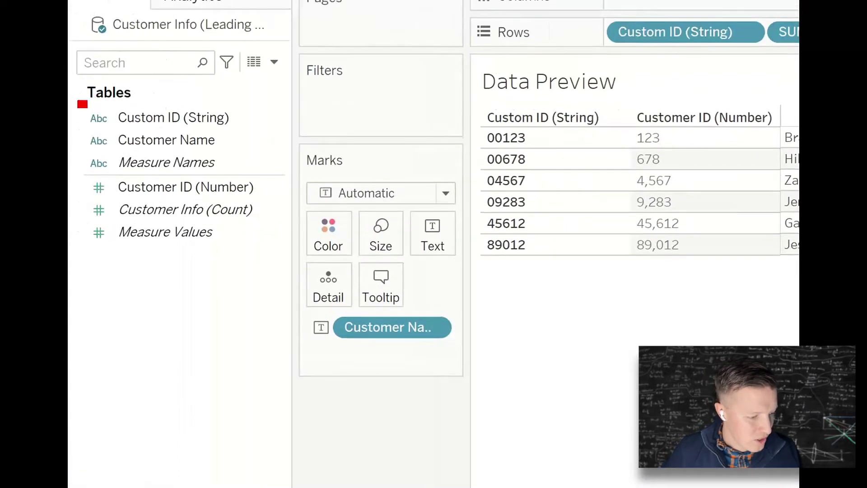
{"action": "left_click_drag", "start_coordinate": [81, 102], "coordinate": [256, 133]}
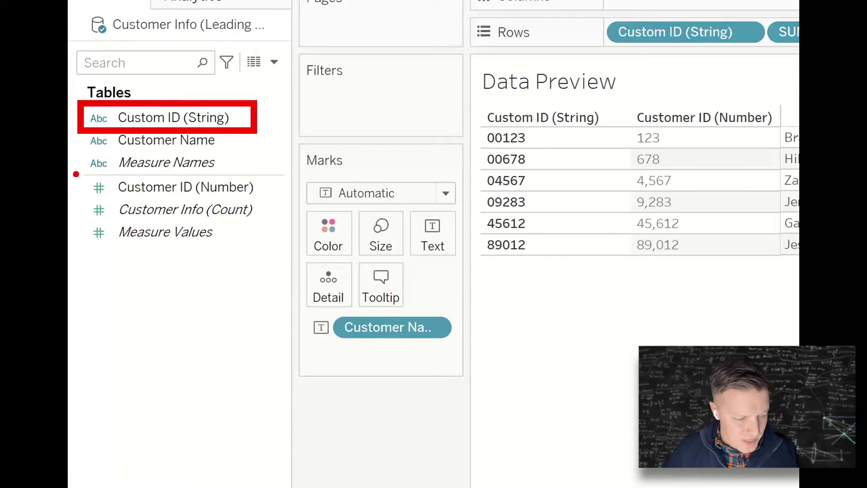
{"action": "left_click_drag", "start_coordinate": [73, 172], "coordinate": [291, 202]}
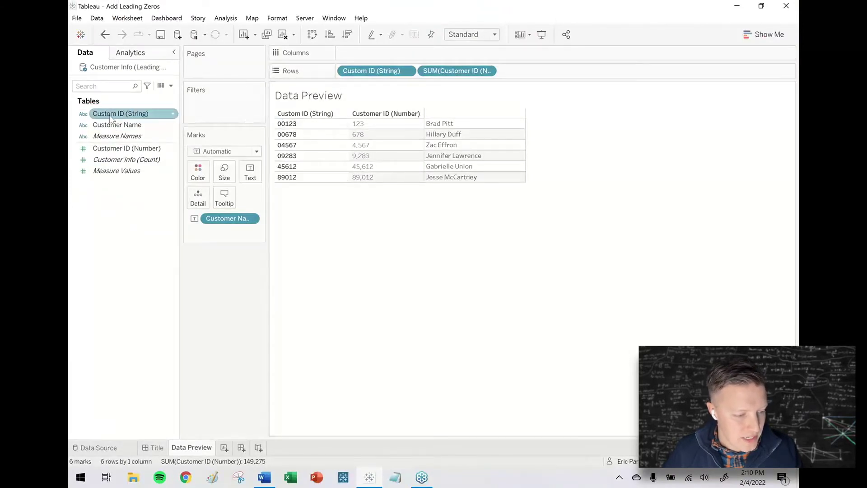
Step: Change the data type of the Custom ID (String) field to Number (whole)
{"action": "left_click", "coordinate": [83, 115]}
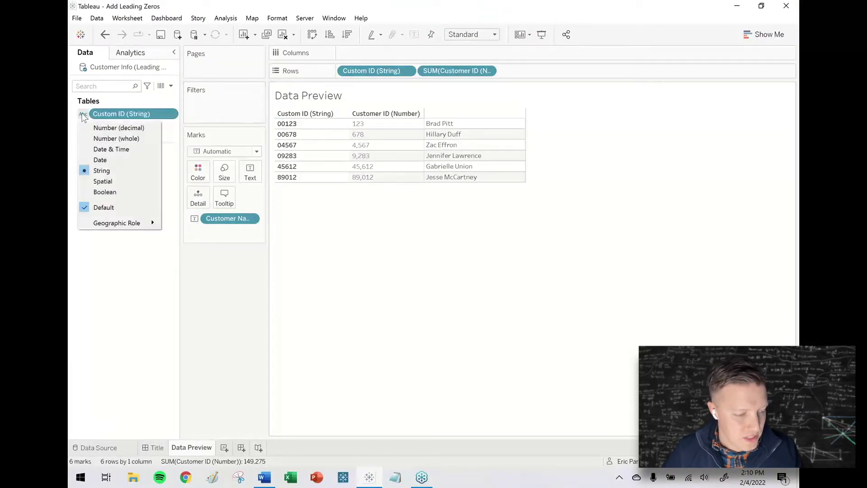
{"action": "left_click", "coordinate": [128, 140]}
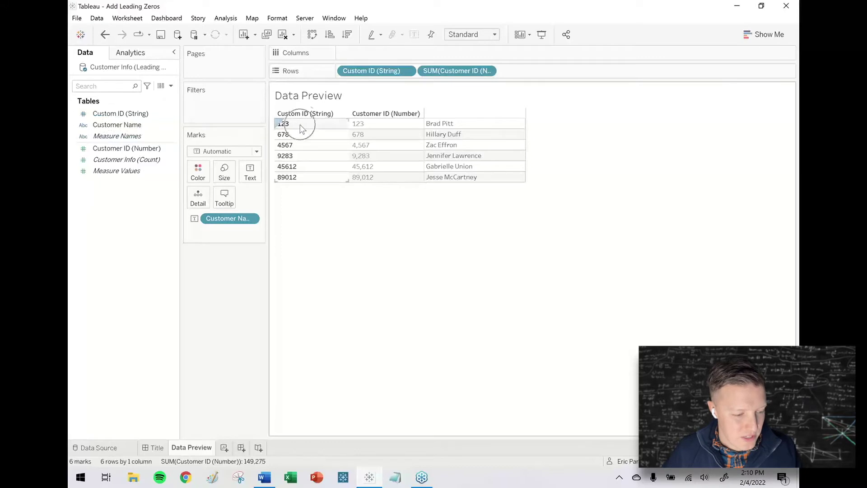
Step: Set the data type of the Custom ID (String) field back to String
{"action": "left_click", "coordinate": [131, 116]}
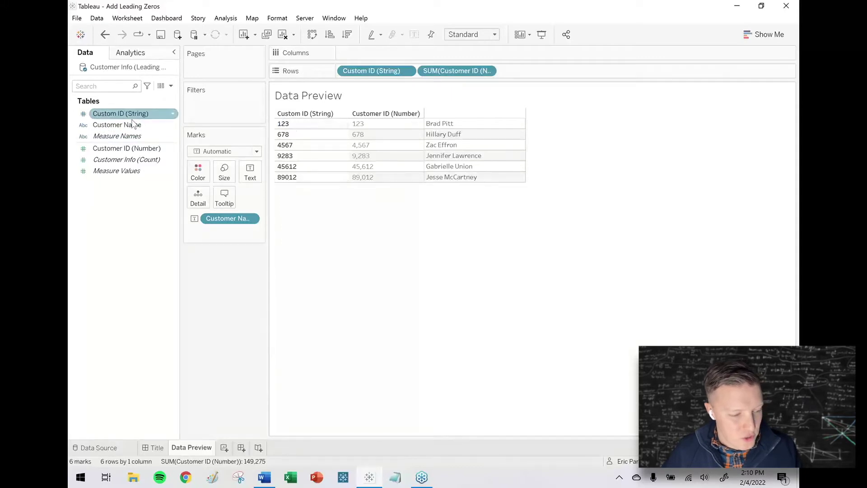
{"action": "left_click", "coordinate": [83, 114]}
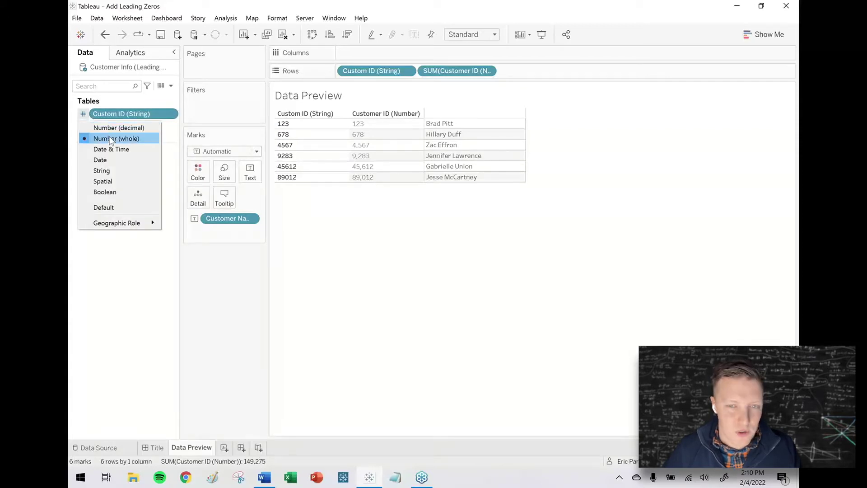
{"action": "left_click", "coordinate": [111, 170]}
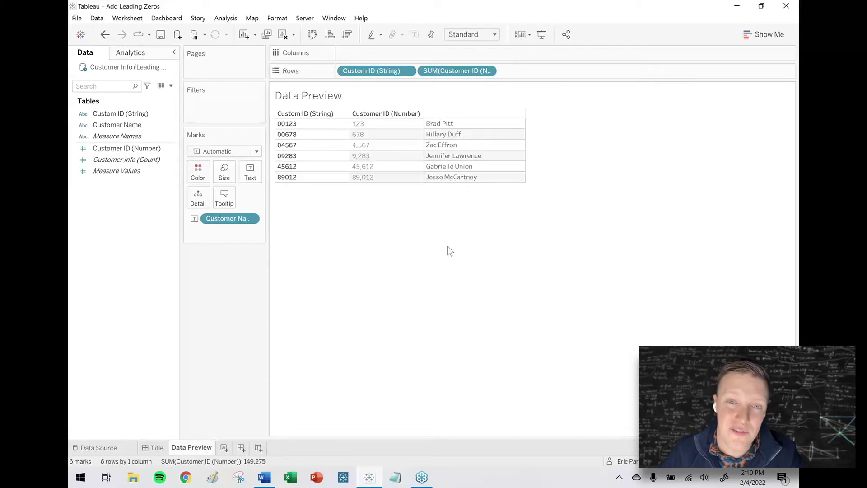
Step: Create a new calculated field named "Customer ID w Leading 0s"
{"action": "right_click", "coordinate": [126, 221]}
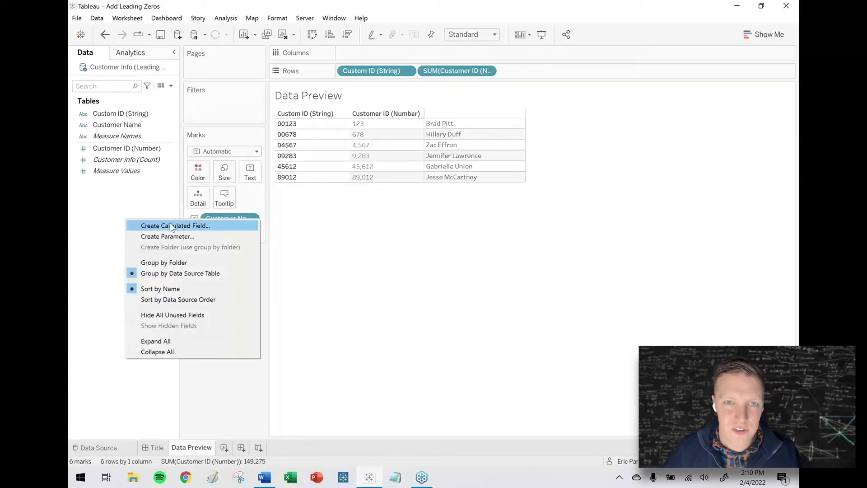
{"action": "left_click", "coordinate": [172, 227]}
{"action": "type", "text": "Cu"}
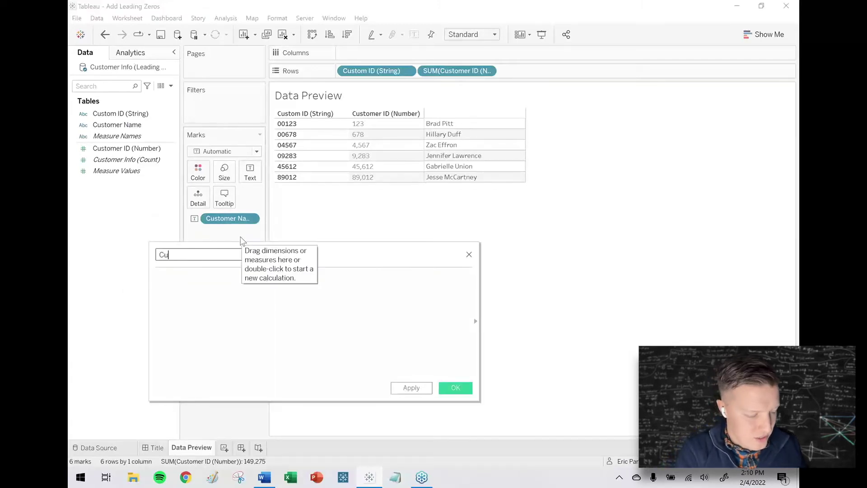
{"action": "type", "text": "stomer ID w L"}
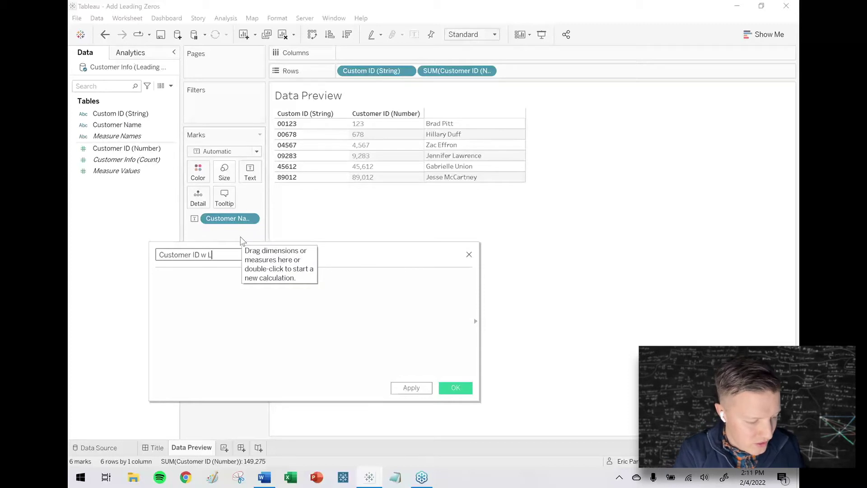
{"action": "type", "text": "eading 0s"}
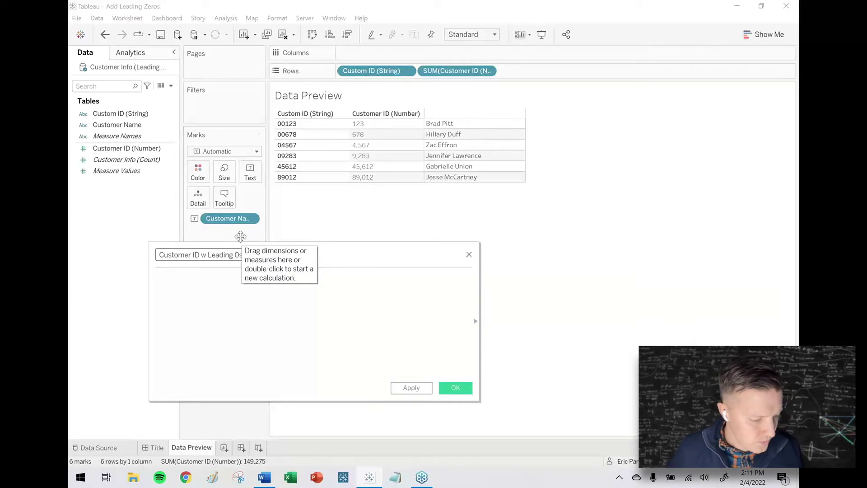
Step: Enter the formula 5 - LEN([Customer ID (Number)]) in the calculated field
{"action": "left_click", "coordinate": [242, 296]}
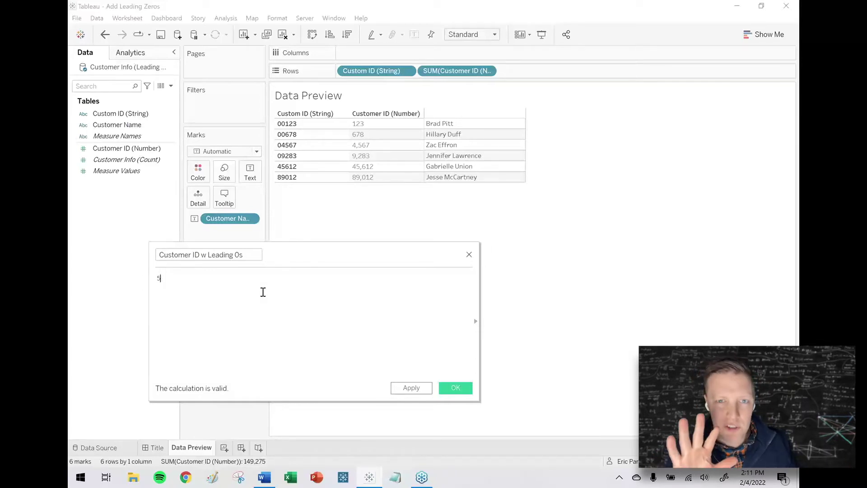
{"action": "type", "text": "-"}
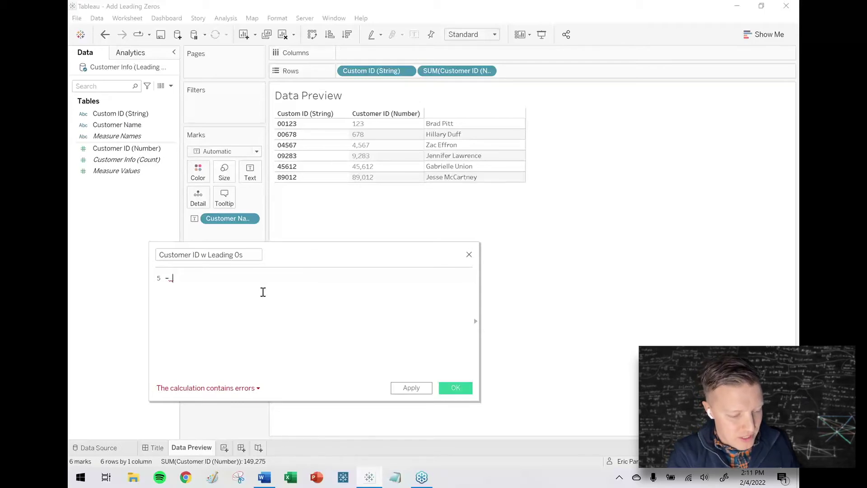
{"action": "type", "text": "LEN("}
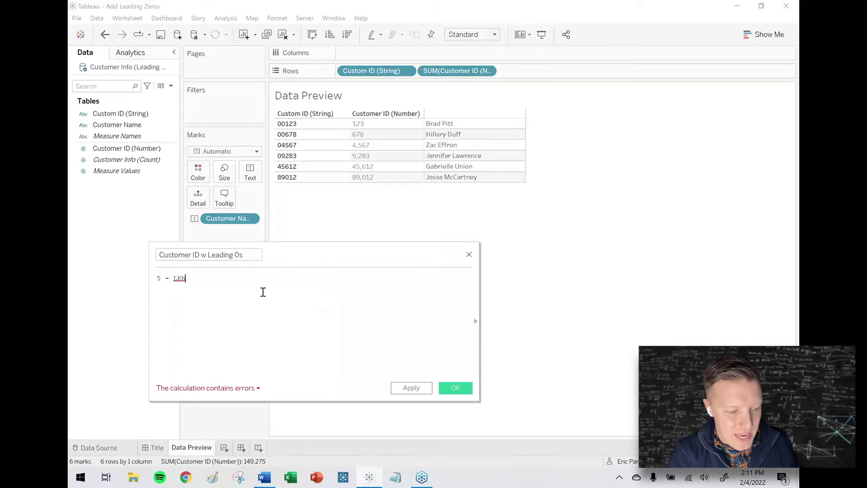
{"action": "left_click", "coordinate": [137, 152]}
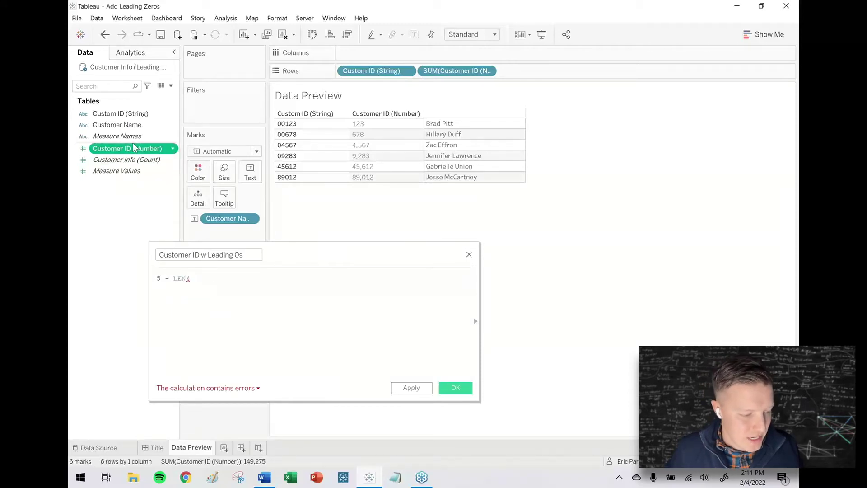
{"action": "left_click_drag", "start_coordinate": [121, 152], "coordinate": [261, 295]}
{"action": "type", "text": ")"}
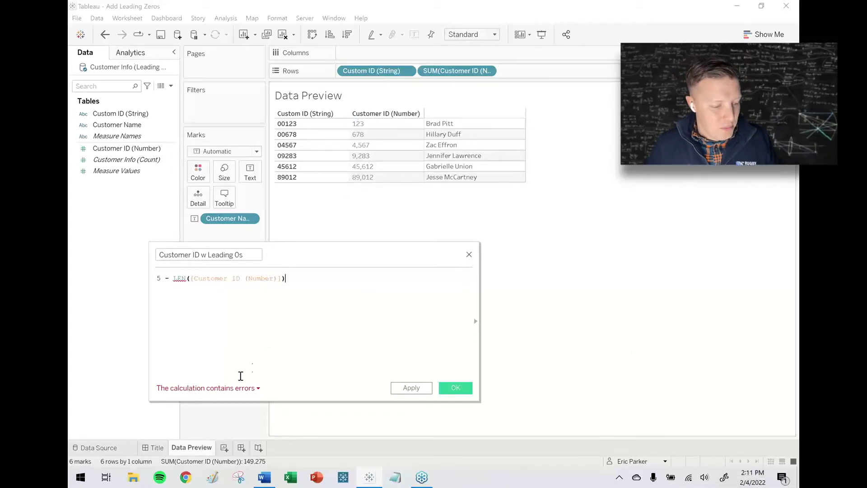
Step: Check the LEN function's reference and wrap the field in STR, making the formula 5 - LEN(STR([Customer ID (Number)]))
{"action": "left_click", "coordinate": [179, 277]}
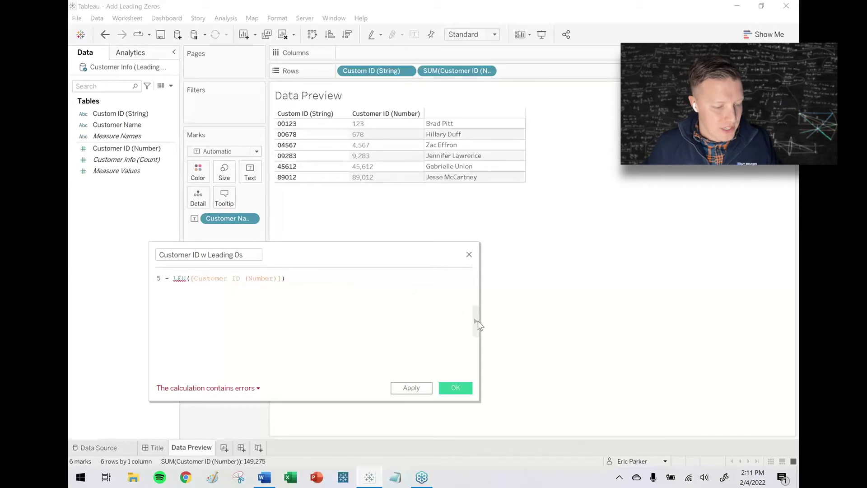
{"action": "left_click", "coordinate": [476, 321]}
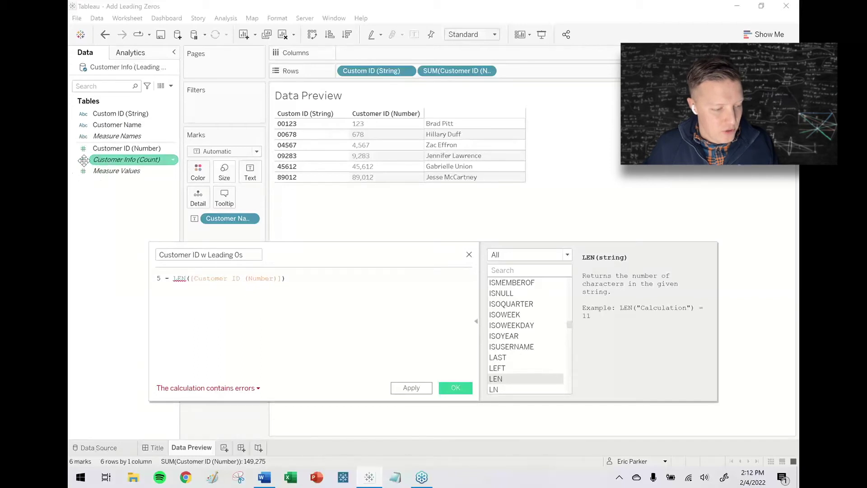
{"action": "left_click", "coordinate": [189, 277]}
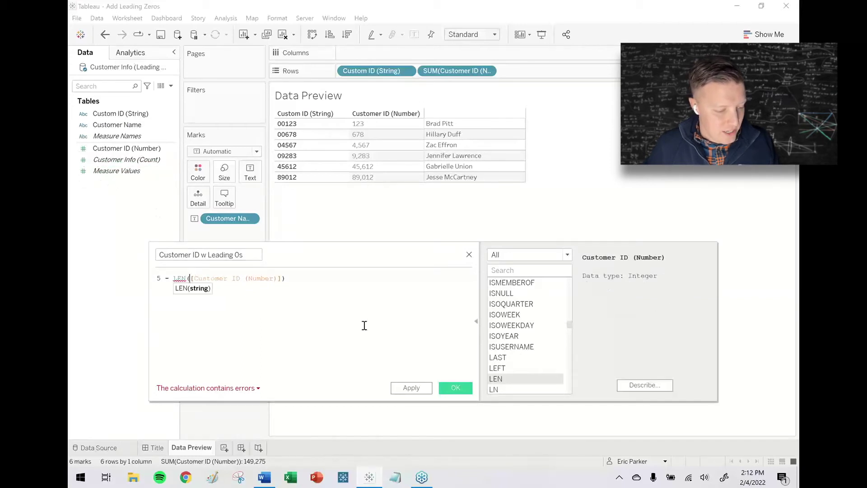
{"action": "type", "text": "STR("}
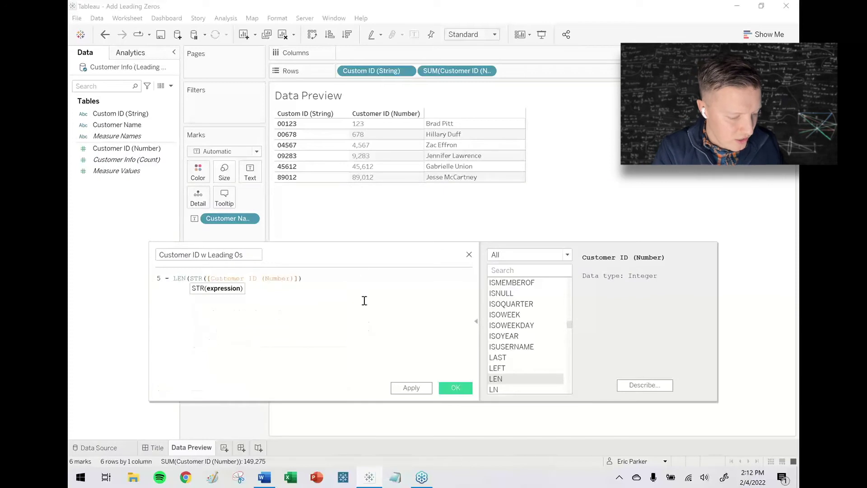
{"action": "left_click", "coordinate": [364, 275]}
{"action": "type", "text": ")"}
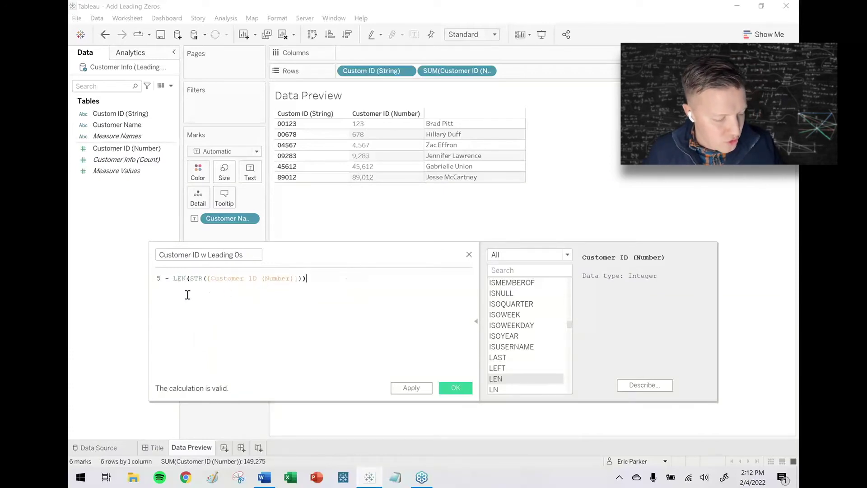
Step: Begin a LEFT function with the string '00000' as its first argument on a new line above the existing expression
{"action": "scroll", "coordinate": [187, 295], "scroll_direction": "up", "scroll_amount": 1}
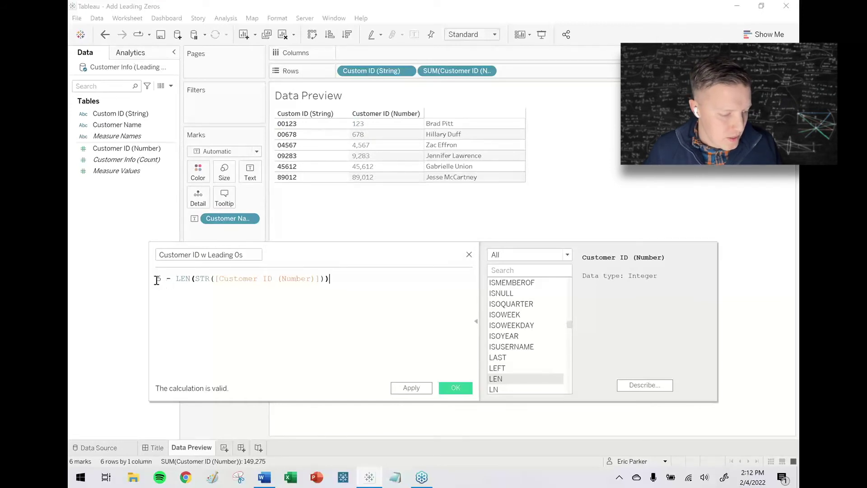
{"action": "key", "text": "Return"}
{"action": "key", "text": "Return"}
{"action": "key", "text": "Up"}
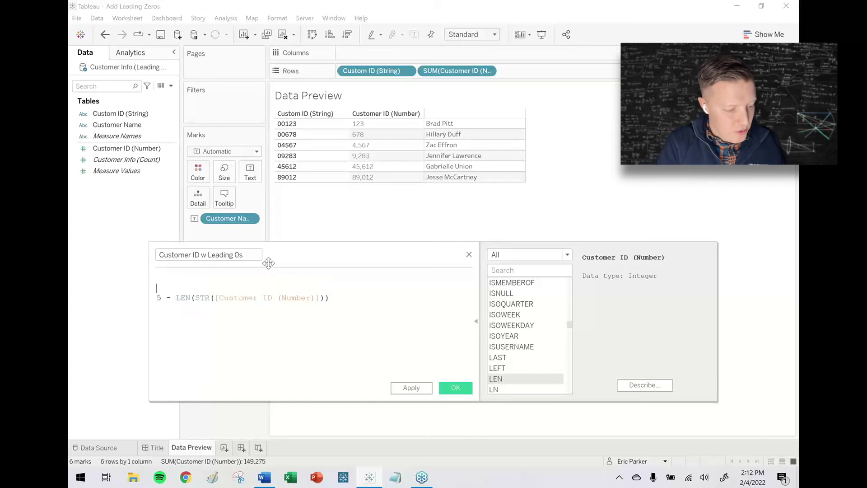
{"action": "type", "text": "LEFT("}
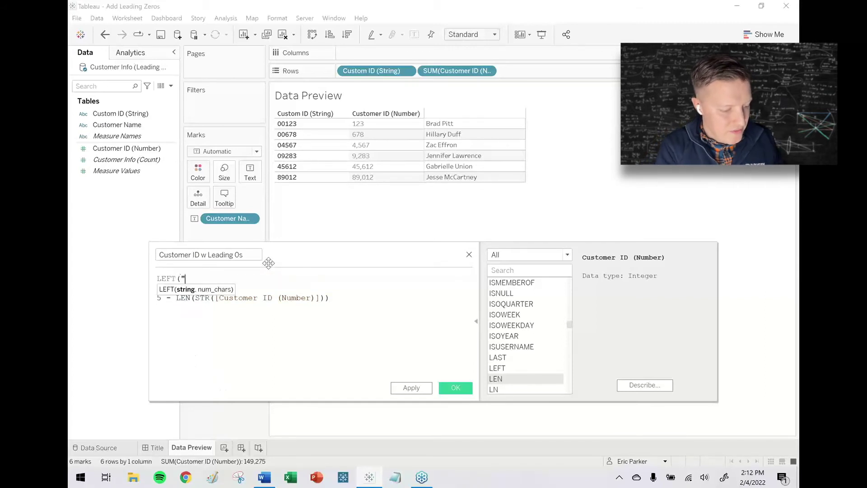
{"action": "type", "text": "'"}
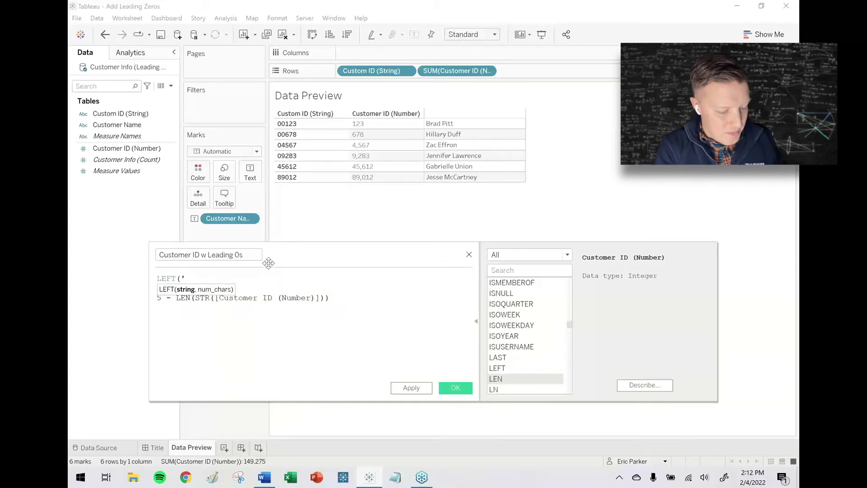
{"action": "type", "text": "00000"}
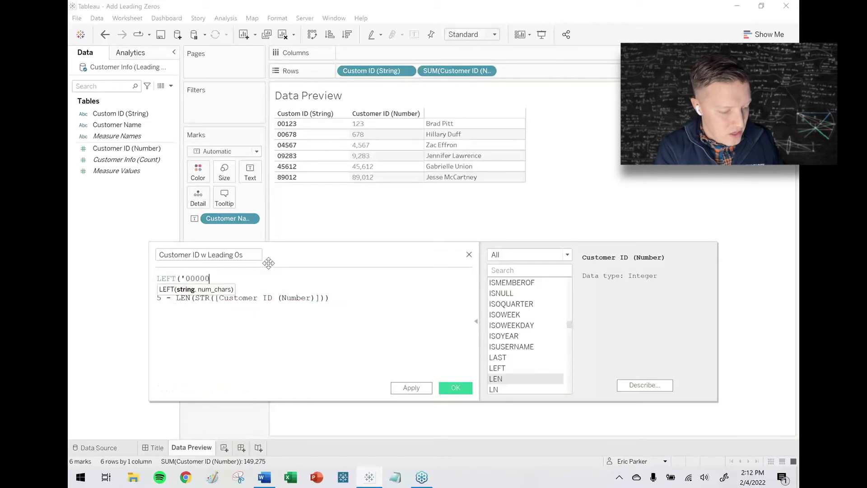
{"action": "type", "text": "'"}
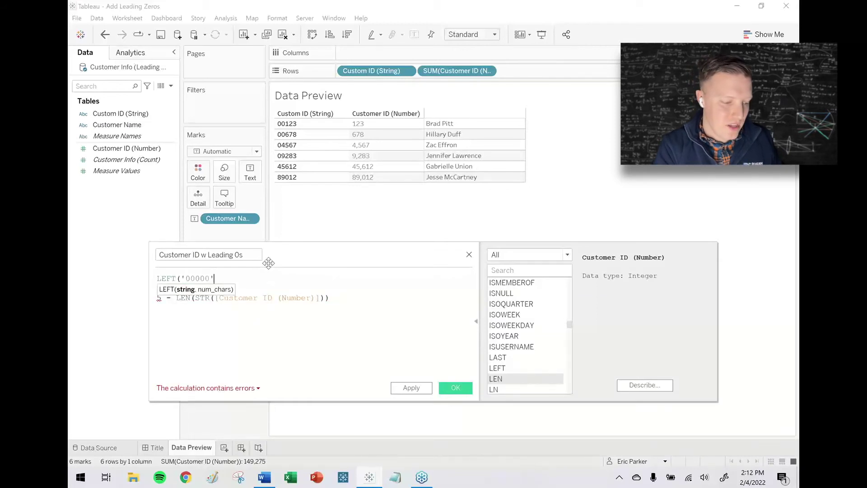
{"action": "type", "text": ","}
Step: Join the expression to the LEFT call as its parenthesised second argument, giving LEFT('00000', (5 - LEN(STR([Customer ID (Number)]))))
{"action": "key", "text": "Down"}
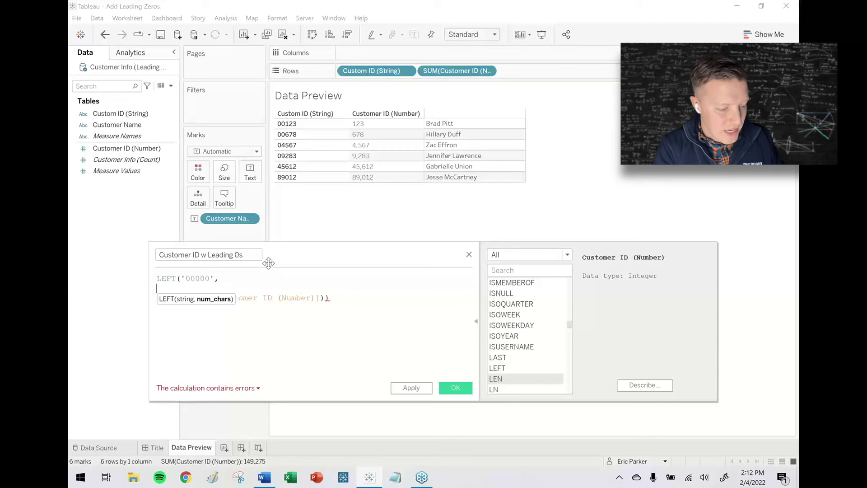
{"action": "key", "text": "Down"}
{"action": "key", "text": "BackSpace"}
{"action": "key", "text": "BackSpace"}
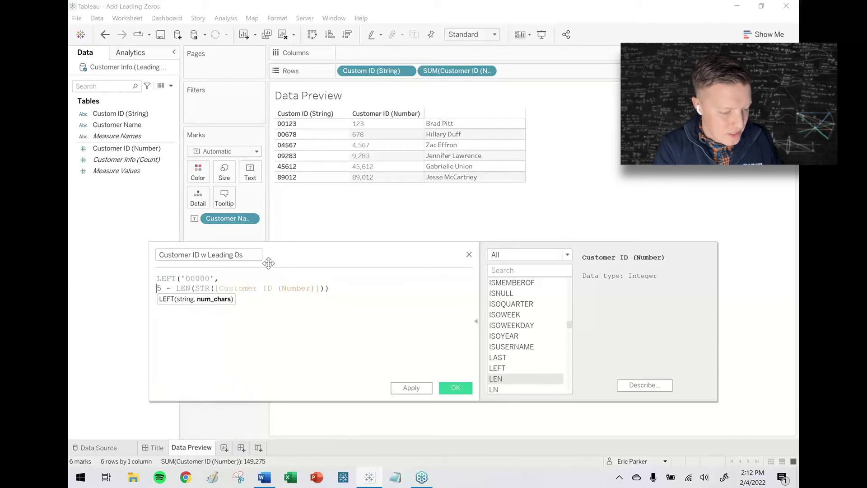
{"action": "type", "text": "('00000', ("}
{"action": "left_click", "coordinate": [419, 280]}
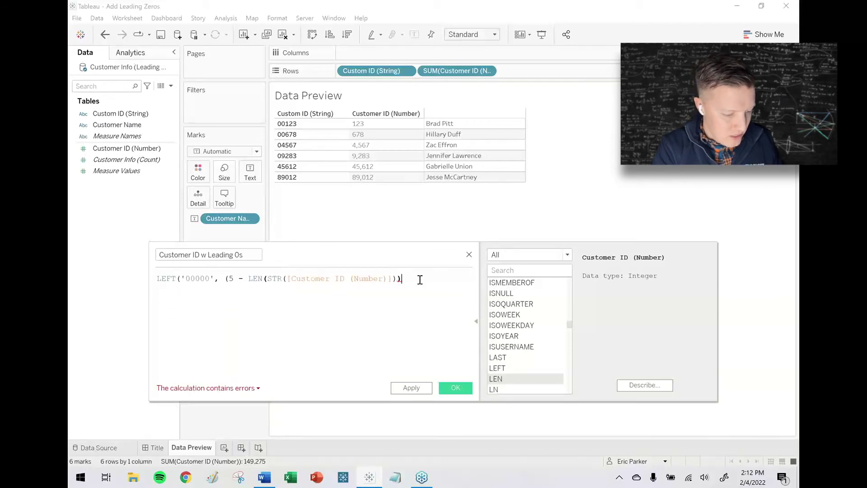
{"action": "type", "text": "))"}
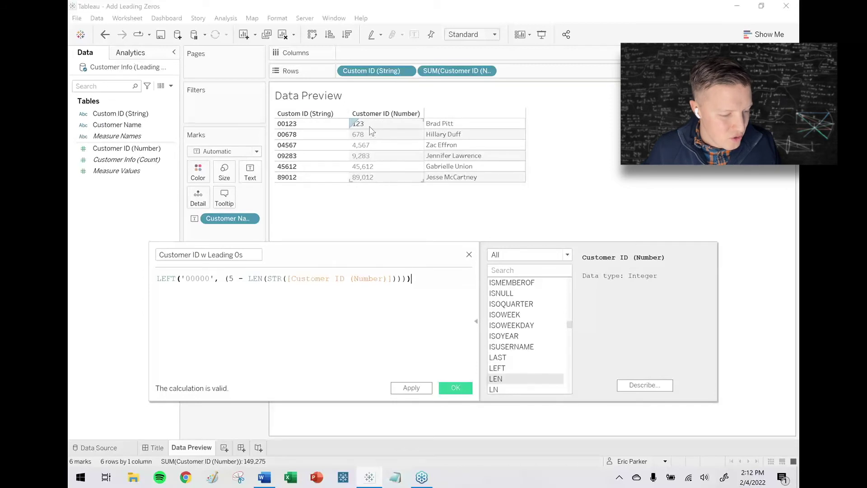
Step: Review the formula's character-count argument and zero string against the Customer ID (Number) values in the table
{"action": "left_click_drag", "start_coordinate": [230, 279], "coordinate": [407, 274]}
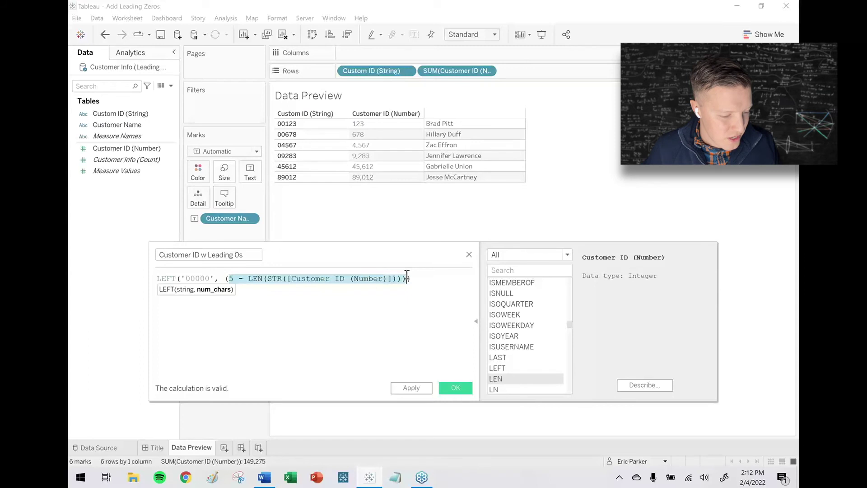
{"action": "left_click_drag", "start_coordinate": [184, 277], "coordinate": [195, 278]}
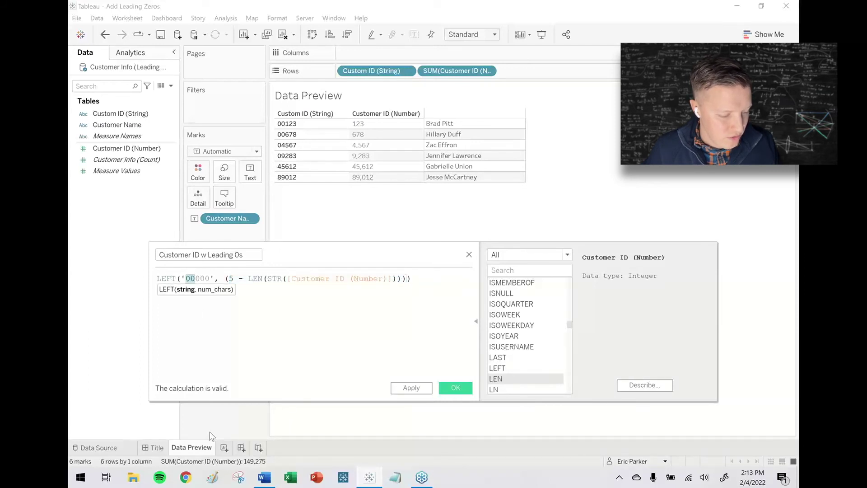
{"action": "left_click", "coordinate": [453, 155]}
{"action": "left_click", "coordinate": [453, 155]}
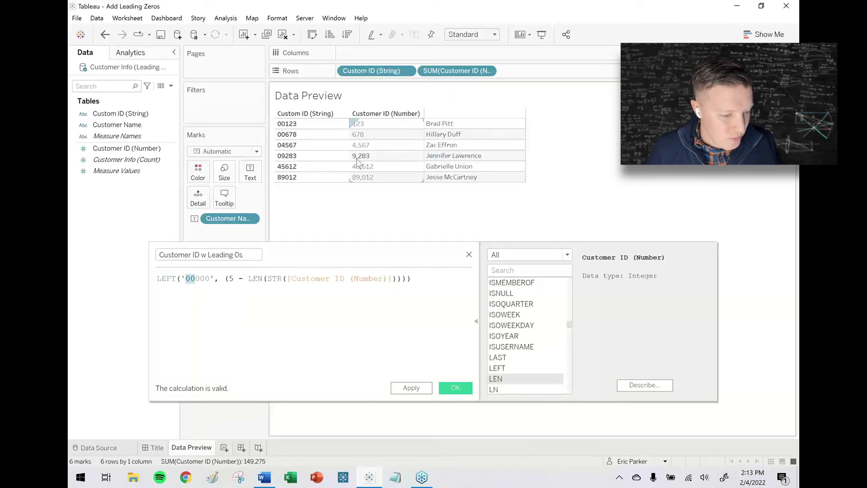
Step: Review how the LEN(STR([Customer ID (Number)])) part determines the number of zeros taken from the '00000' string
{"action": "left_click", "coordinate": [227, 283]}
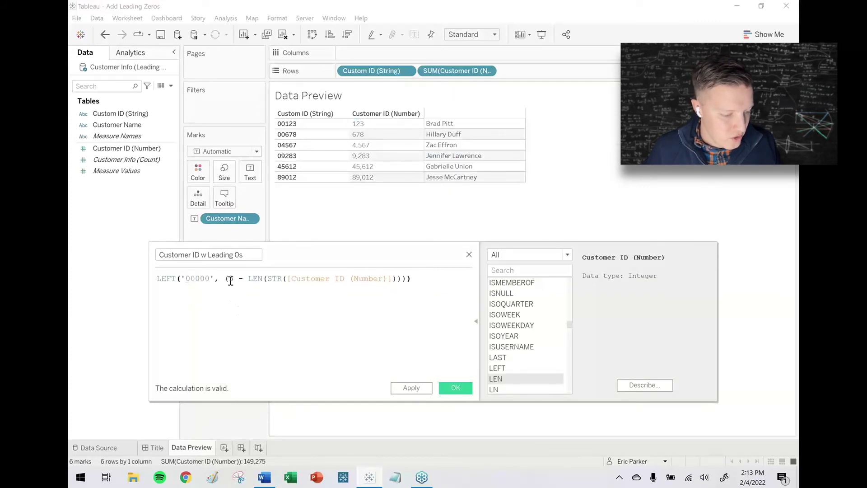
{"action": "left_click_drag", "start_coordinate": [248, 279], "coordinate": [411, 280]}
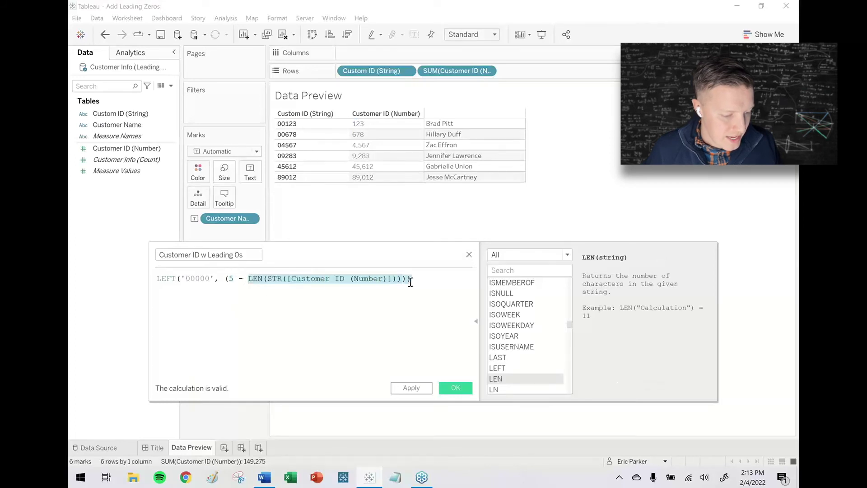
{"action": "left_click", "coordinate": [187, 280]}
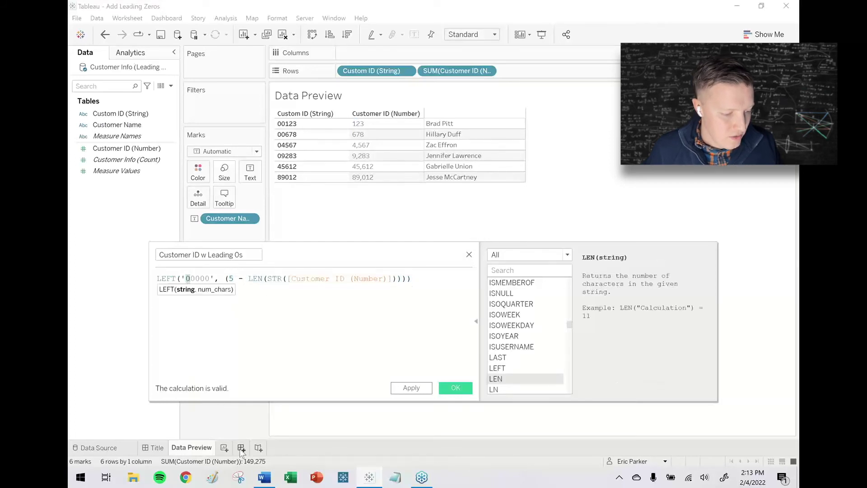
Step: Save the calculated field and add Customer ID w Leading 0s to Rows after SUM(Customer ID (Number))
{"action": "left_click", "coordinate": [444, 297]}
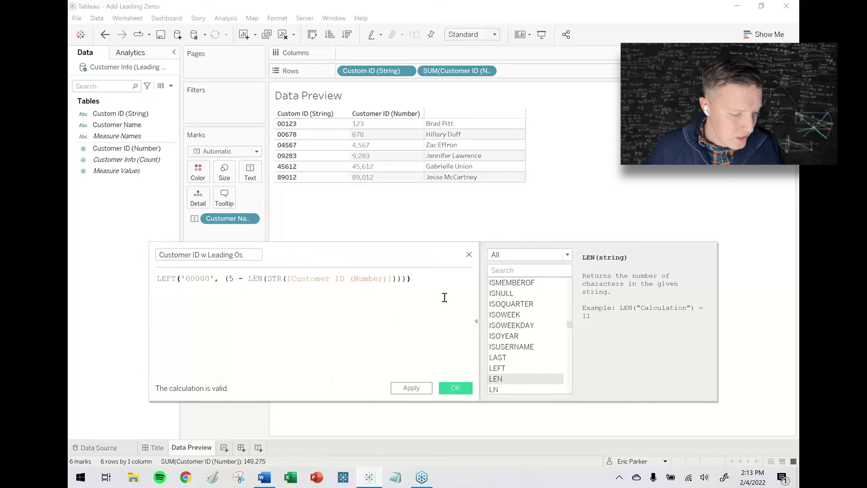
{"action": "key", "text": "Return"}
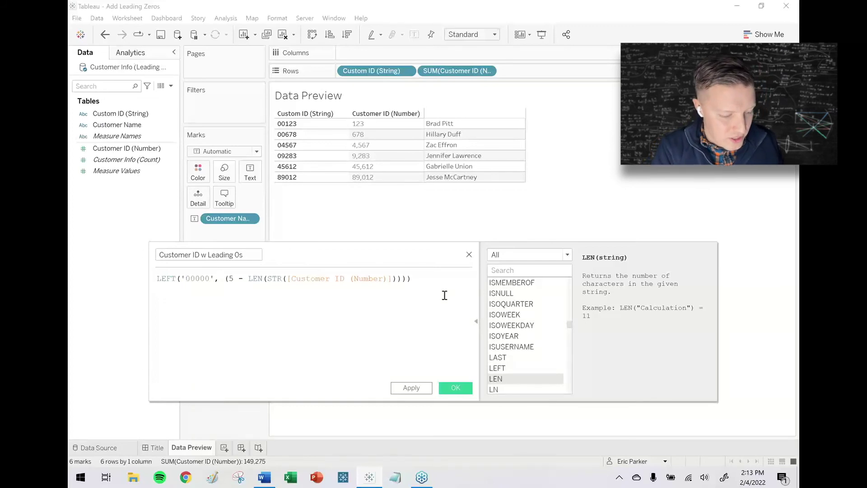
{"action": "key", "text": "BackSpace"}
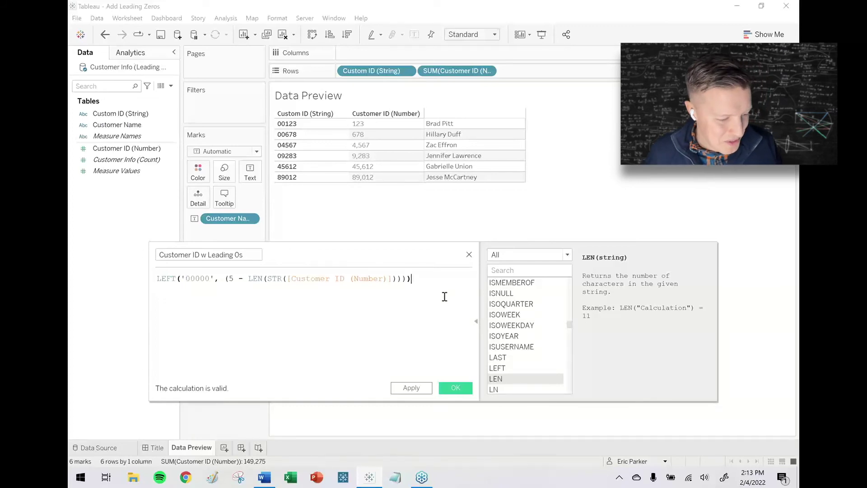
{"action": "left_click", "coordinate": [455, 387]}
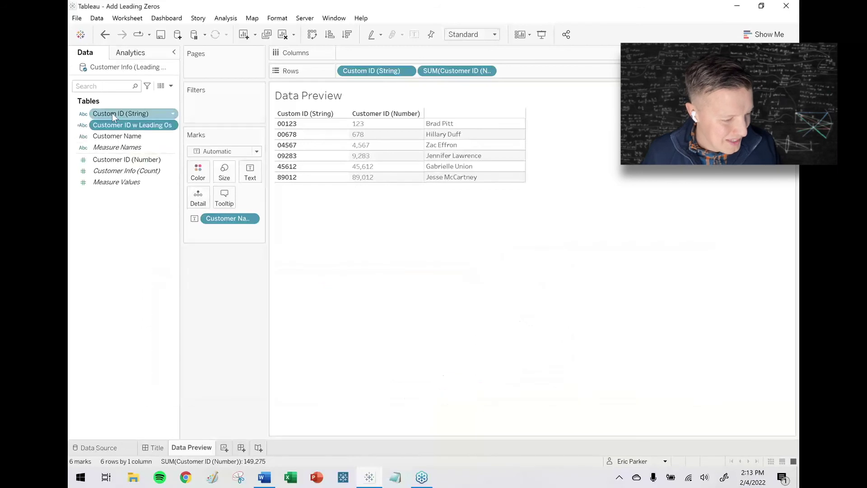
{"action": "left_click_drag", "start_coordinate": [101, 128], "coordinate": [581, 72]}
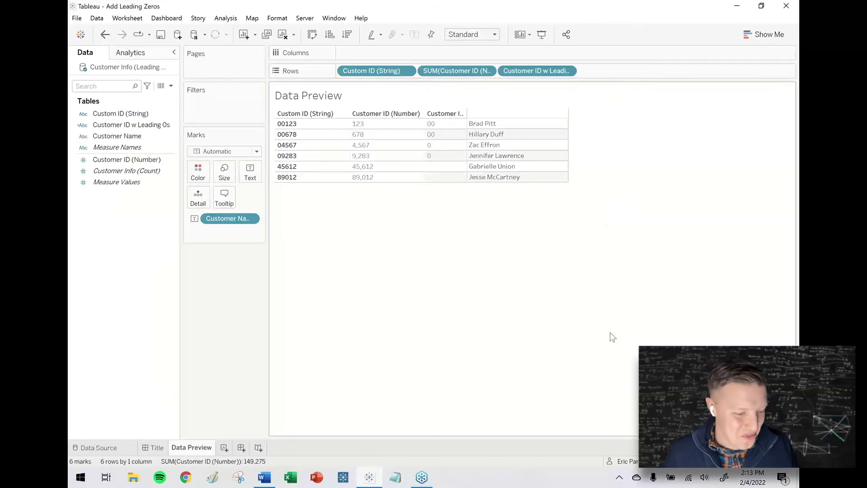
Step: Edit the Customer ID w Leading 0s calculation to append + STR([Customer ID (Number)]) on new lines after the LEFT expression, and apply it
{"action": "left_click", "coordinate": [152, 136]}
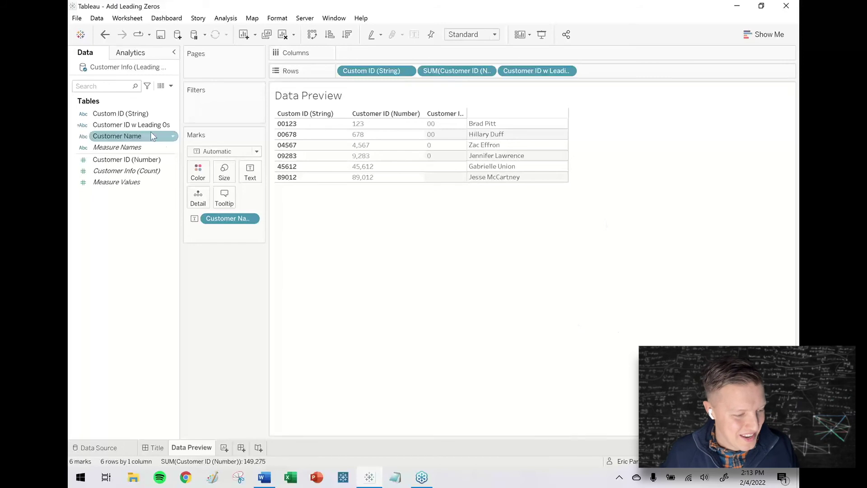
{"action": "right_click", "coordinate": [120, 126]}
{"action": "left_click", "coordinate": [143, 184]}
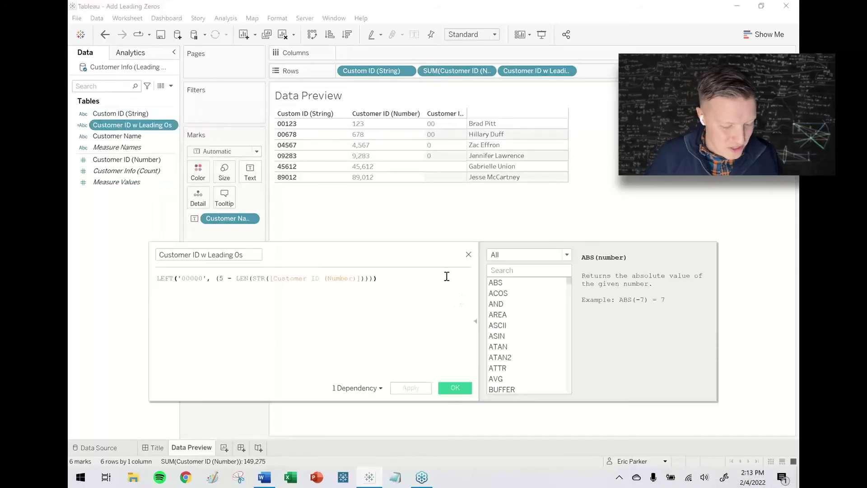
{"action": "key", "text": "Return"}
{"action": "type", "text": "+"}
{"action": "key", "text": "Return"}
{"action": "type", "text": "STR("}
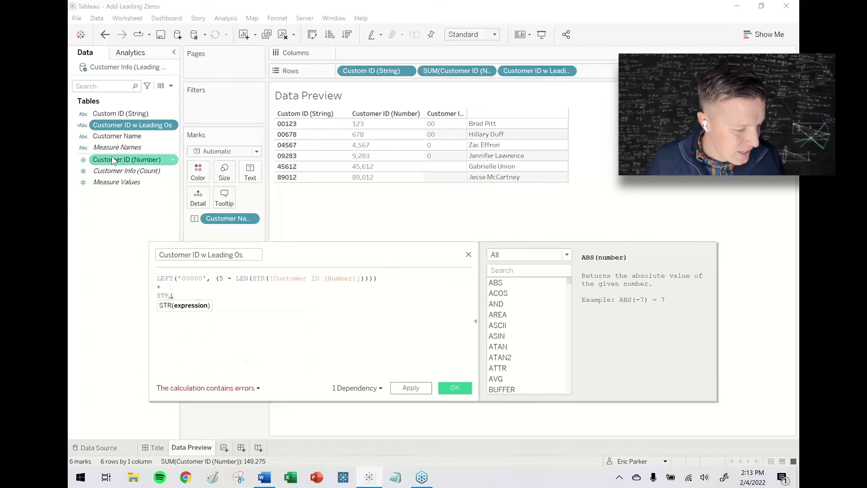
{"action": "left_click_drag", "start_coordinate": [126, 159], "coordinate": [262, 315]}
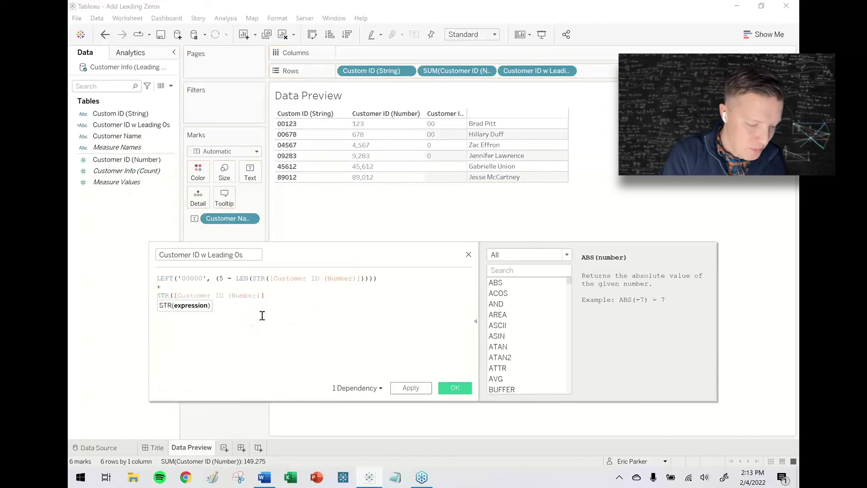
{"action": "type", "text": ")"}
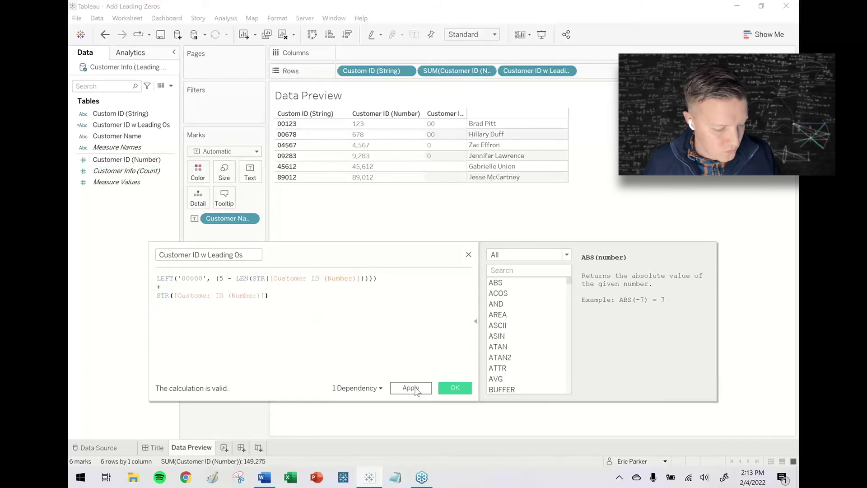
{"action": "left_click", "coordinate": [413, 388]}
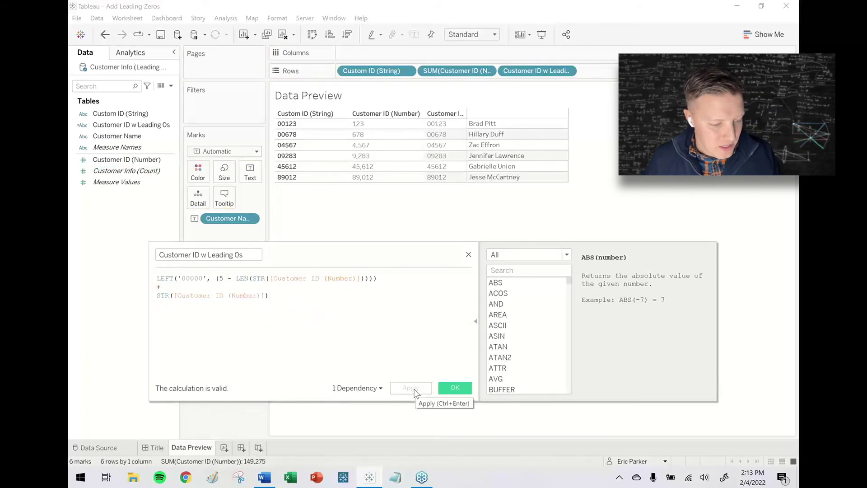
Step: Enlarge the formula text and arrange the calculation editor below the data table with its function reference hidden
{"action": "scroll", "coordinate": [335, 319], "scroll_direction": "up", "scroll_amount": 2}
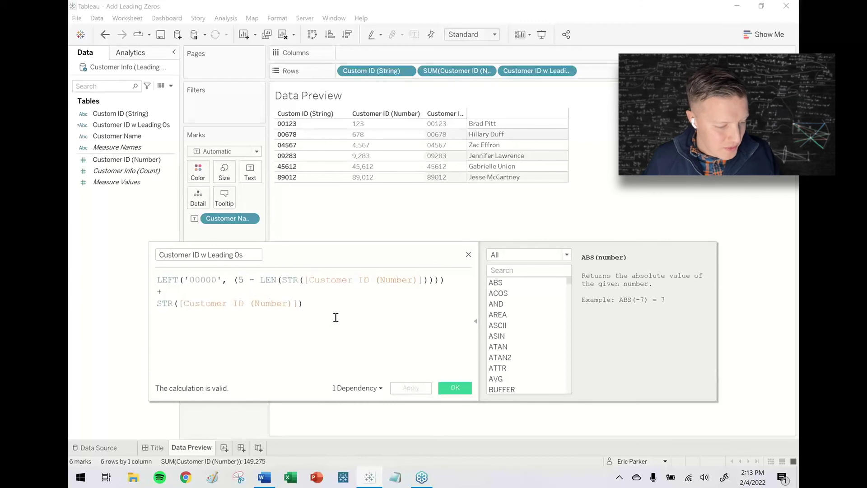
{"action": "left_click", "coordinate": [475, 321]}
{"action": "left_click_drag", "start_coordinate": [417, 264], "coordinate": [574, 237]}
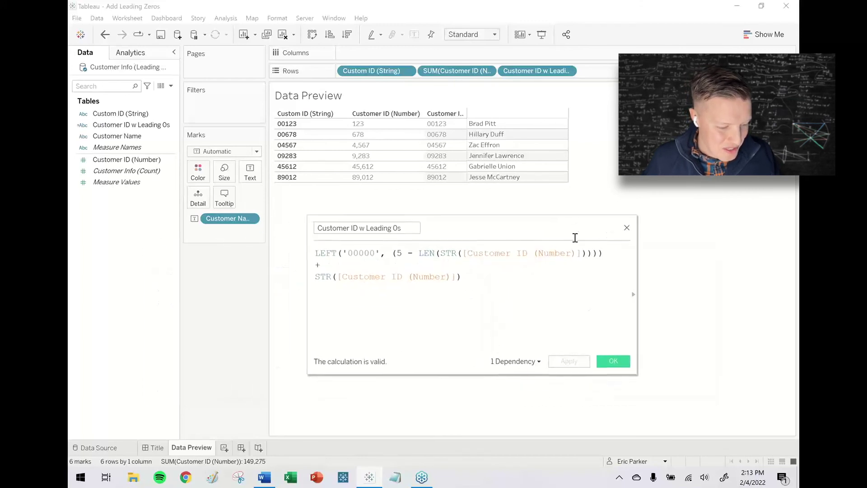